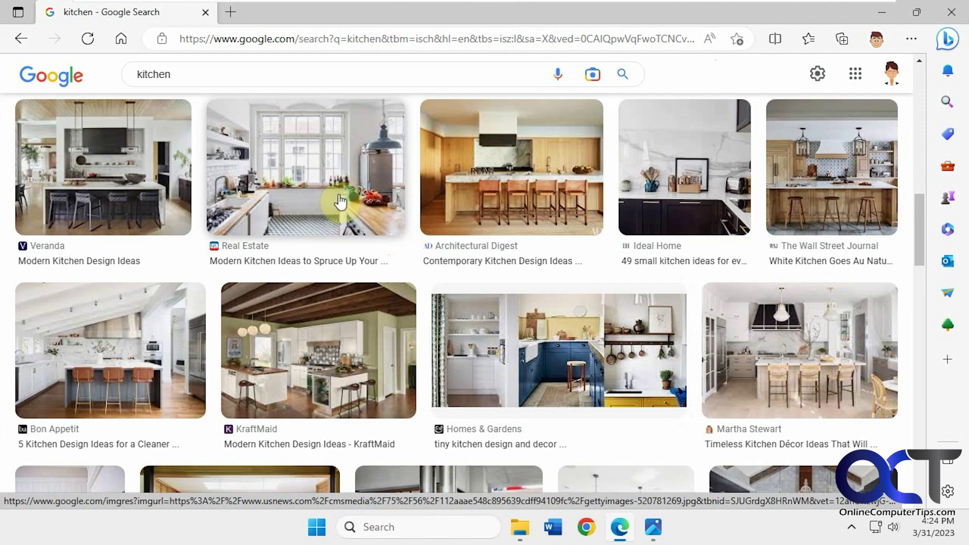
# Open the Real Estate kitchen result in the image editor, then close it without saving
pyautogui.rightClick(324, 186)
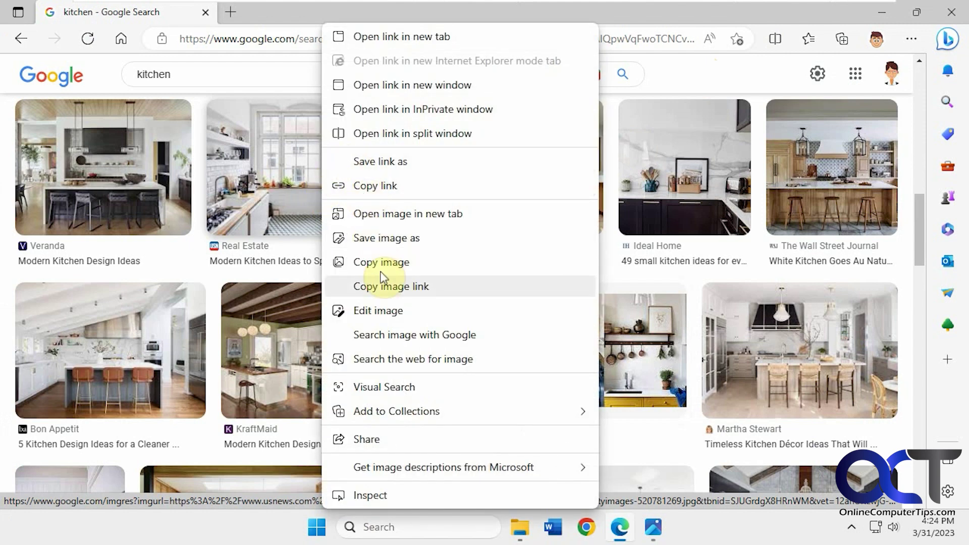
pyautogui.click(390, 307)
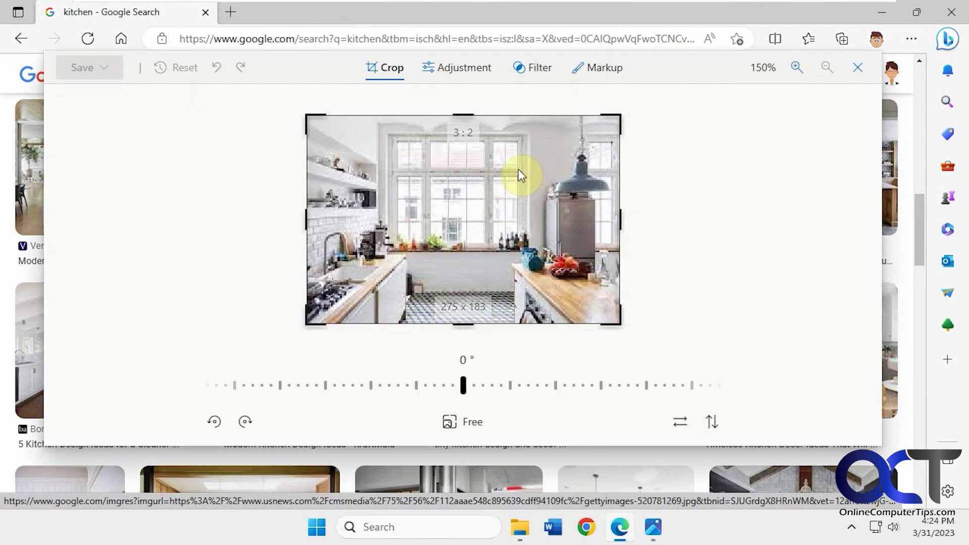
pyautogui.click(857, 68)
pyautogui.click(454, 276)
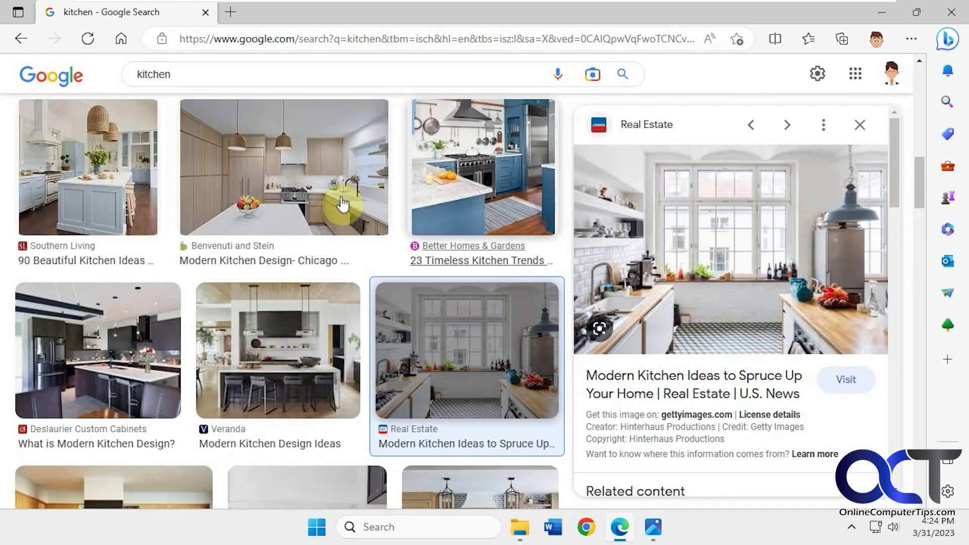
# Open the large kitchen preview photo in a new tab and switch to it
pyautogui.rightClick(673, 269)
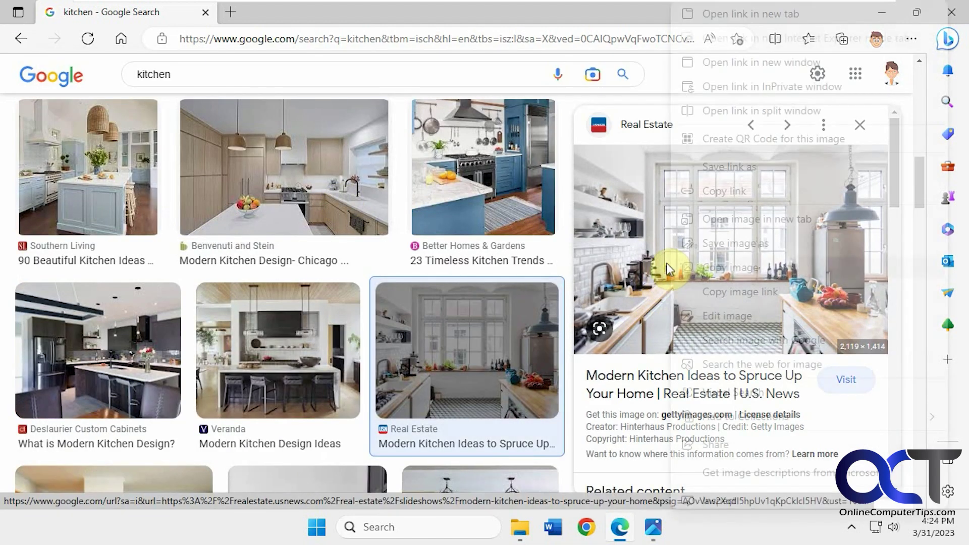
pyautogui.click(731, 227)
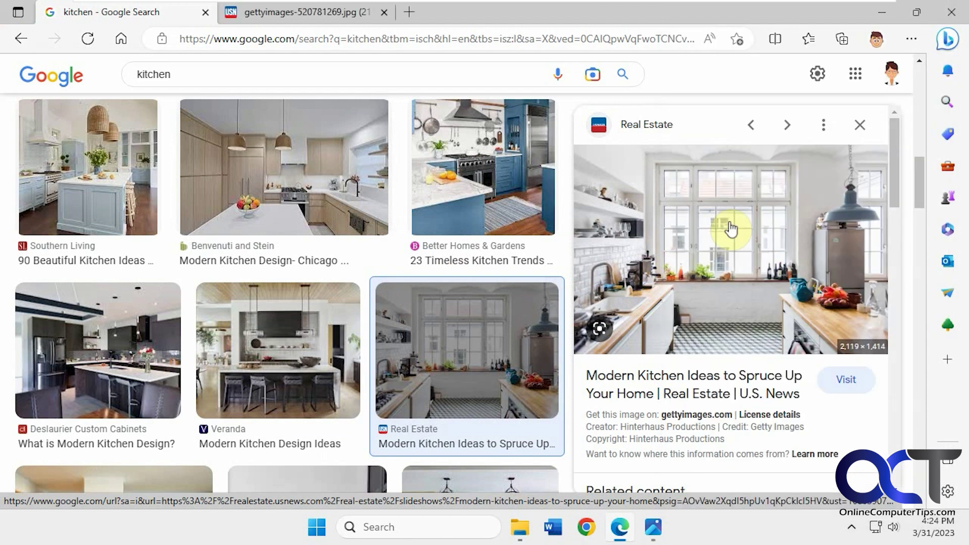
pyautogui.click(343, 17)
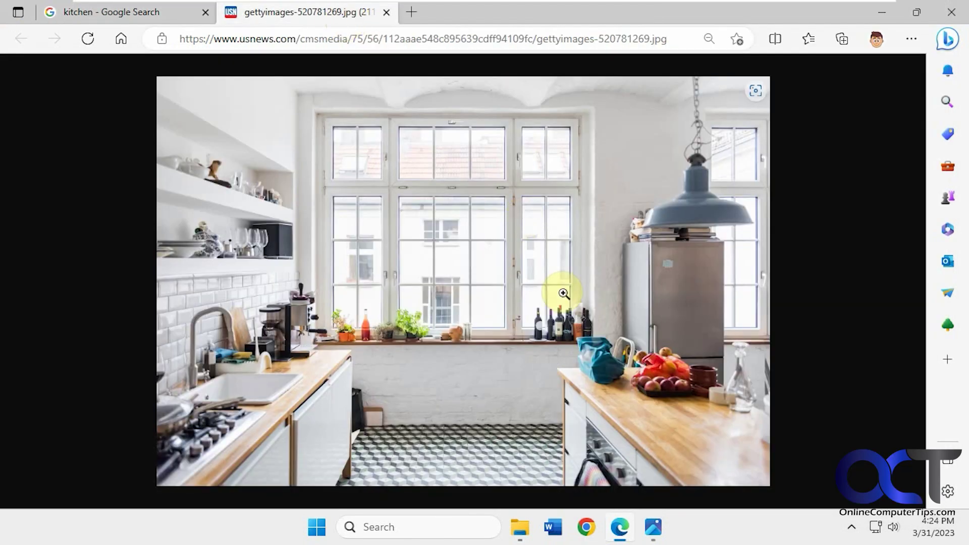
# Open the full-size photo in the image editor and rotate it 90° and back
pyautogui.rightClick(418, 223)
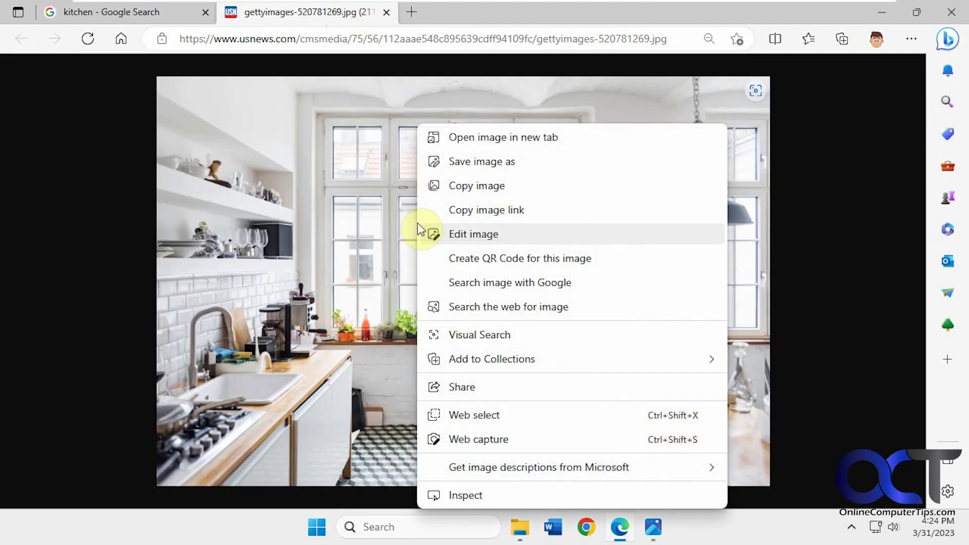
pyautogui.click(457, 239)
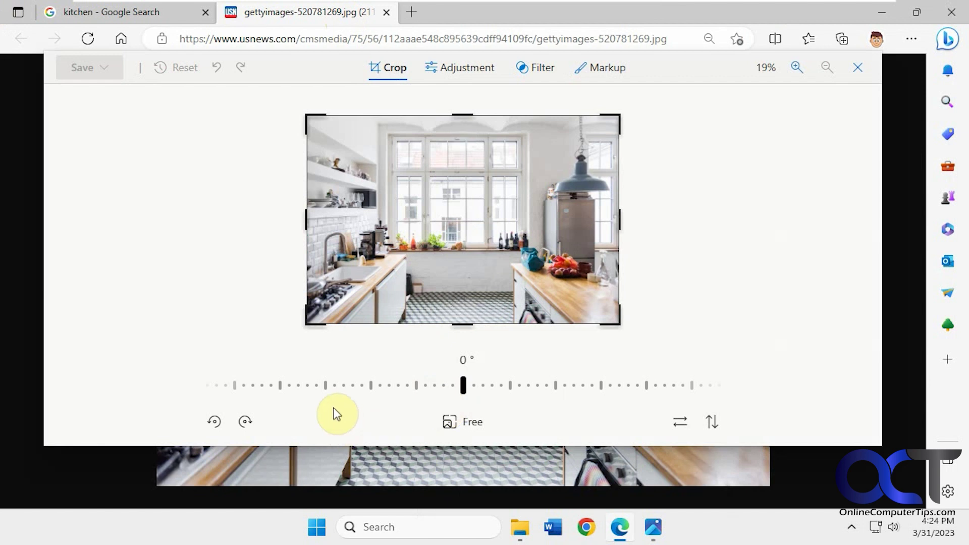
pyautogui.click(216, 424)
pyautogui.click(245, 422)
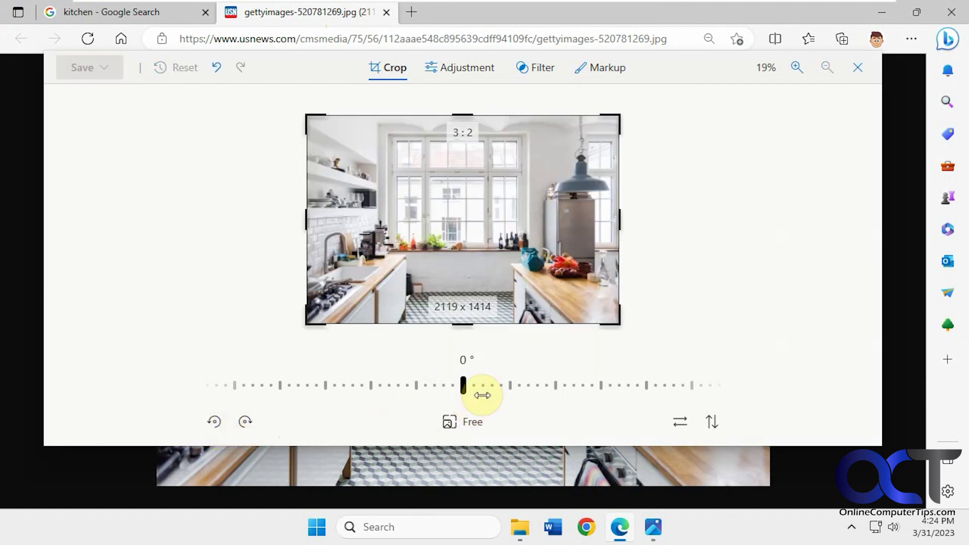
# Tilt the photo slightly and straighten it, then mirror it and flip it back
pyautogui.click(470, 387)
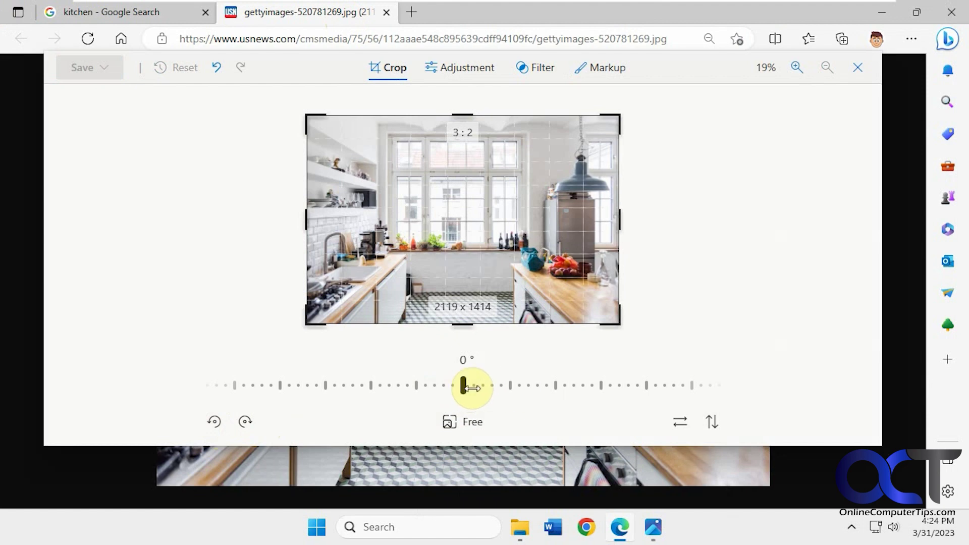
pyautogui.moveTo(469, 387)
pyautogui.mouseDown()
pyautogui.moveTo(530, 390)
pyautogui.moveTo(473, 390)
pyautogui.mouseUp()
pyautogui.click(684, 426)
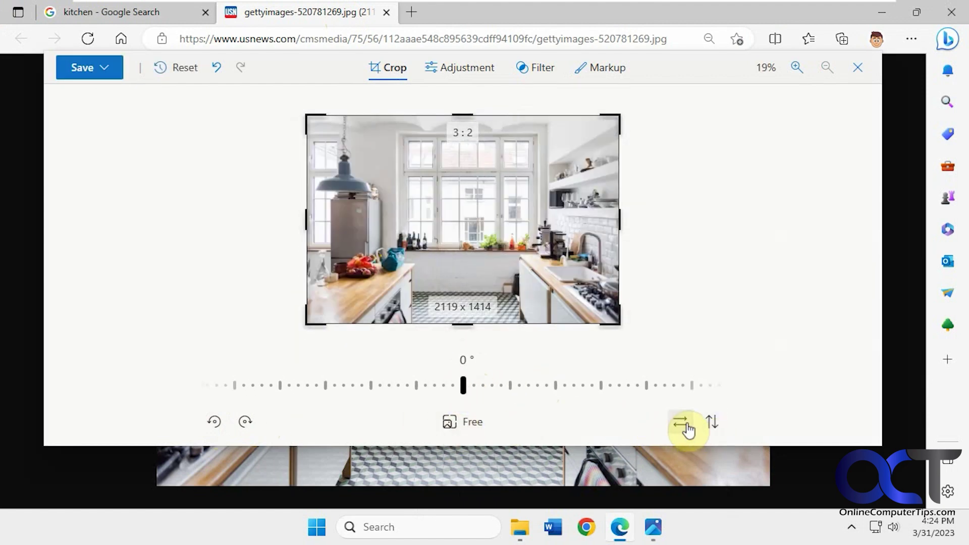
pyautogui.click(710, 426)
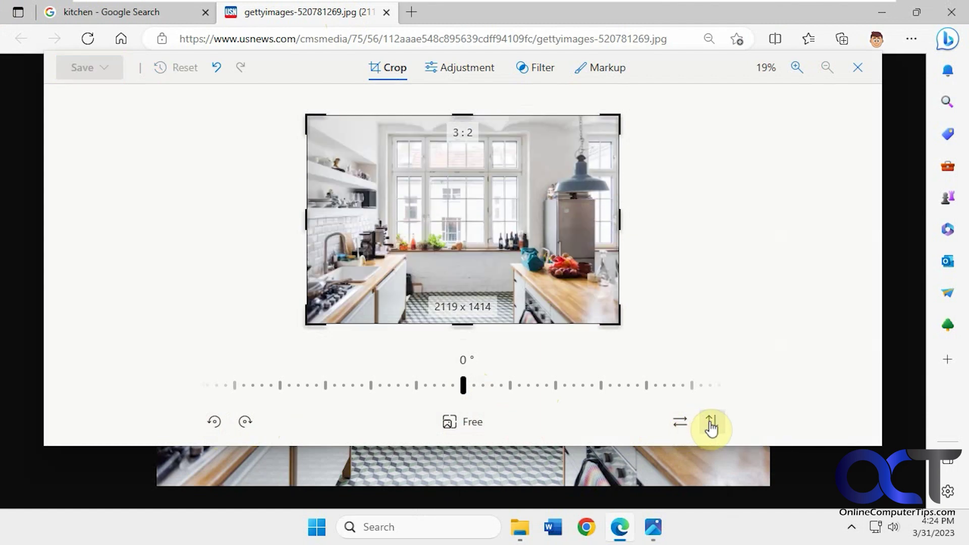
pyautogui.click(468, 424)
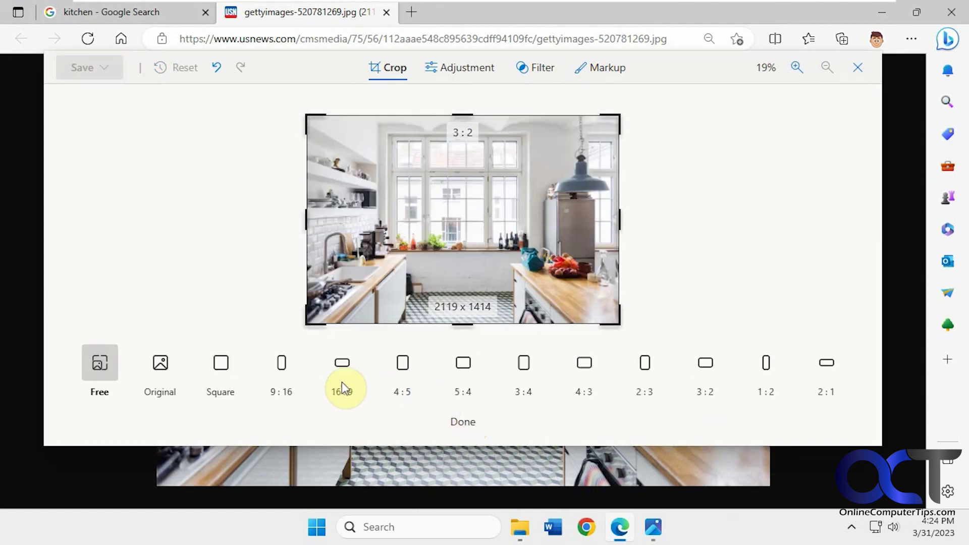
pyautogui.click(281, 373)
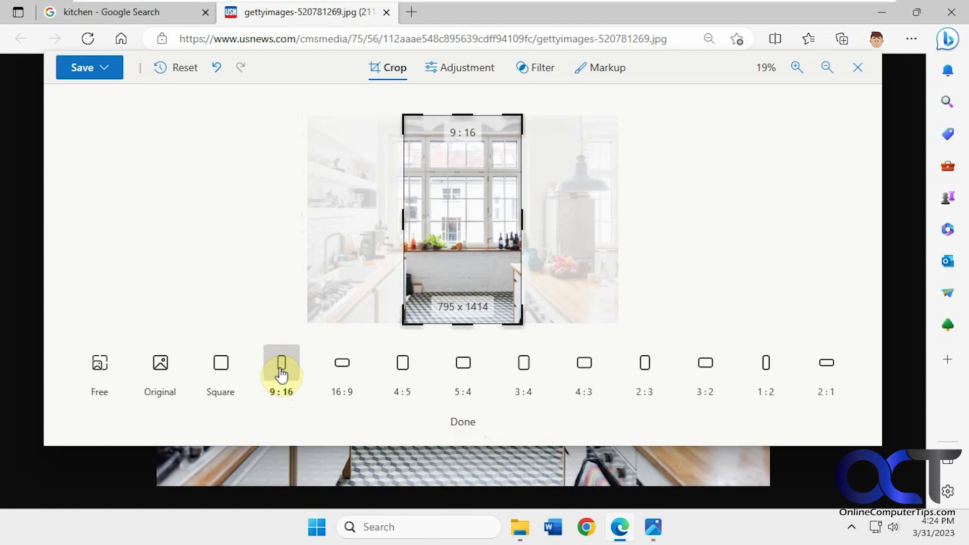
pyautogui.click(158, 370)
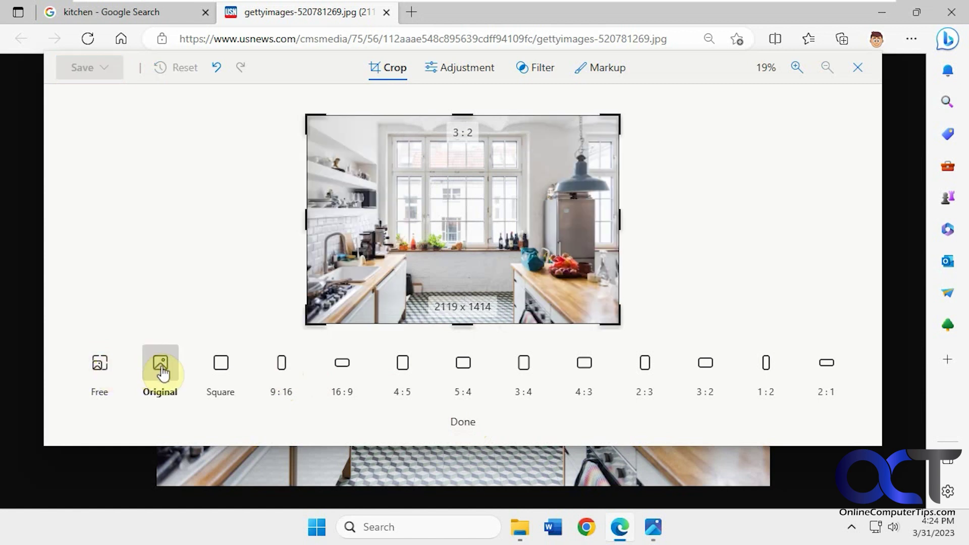
pyautogui.moveTo(307, 116)
pyautogui.mouseDown()
pyautogui.moveTo(369, 146)
pyautogui.moveTo(293, 109)
pyautogui.mouseUp()
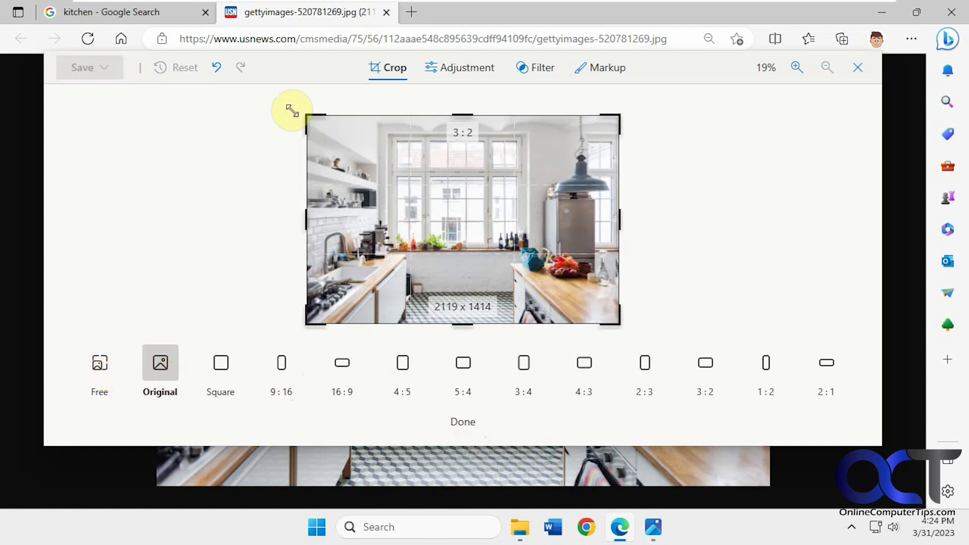
pyautogui.click(220, 72)
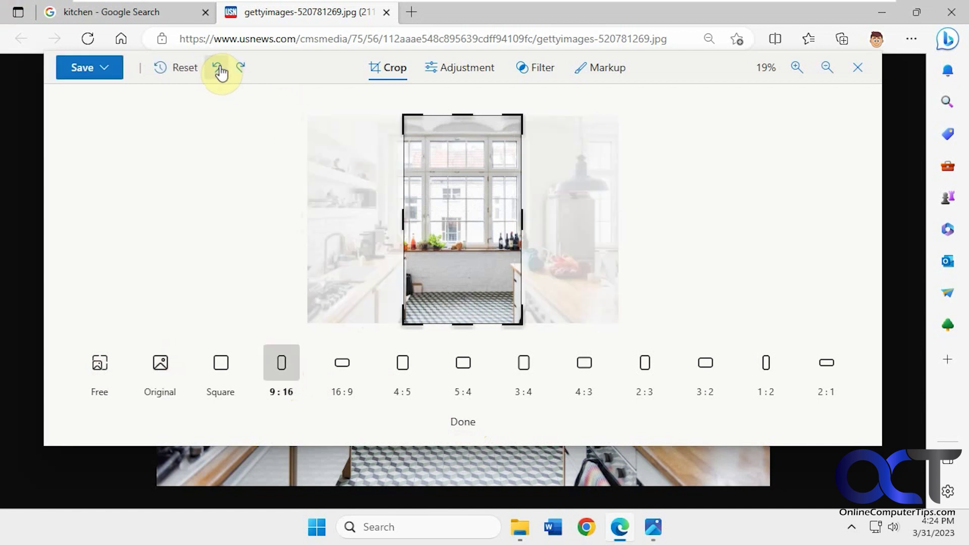
pyautogui.click(220, 71)
pyautogui.click(220, 72)
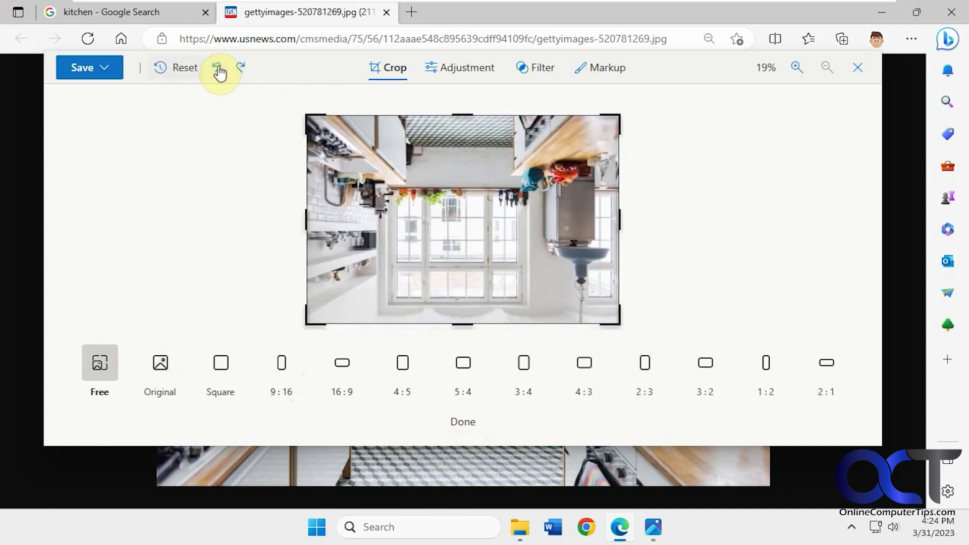
pyautogui.click(182, 73)
pyautogui.click(463, 280)
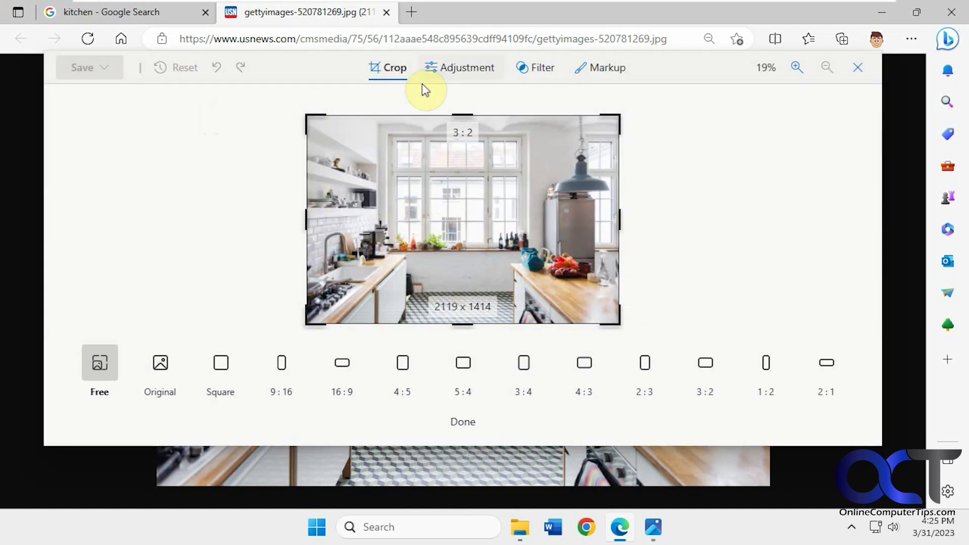
# Lower brightness to -12 and raise tint to 13 in the Adjustment settings
pyautogui.click(454, 72)
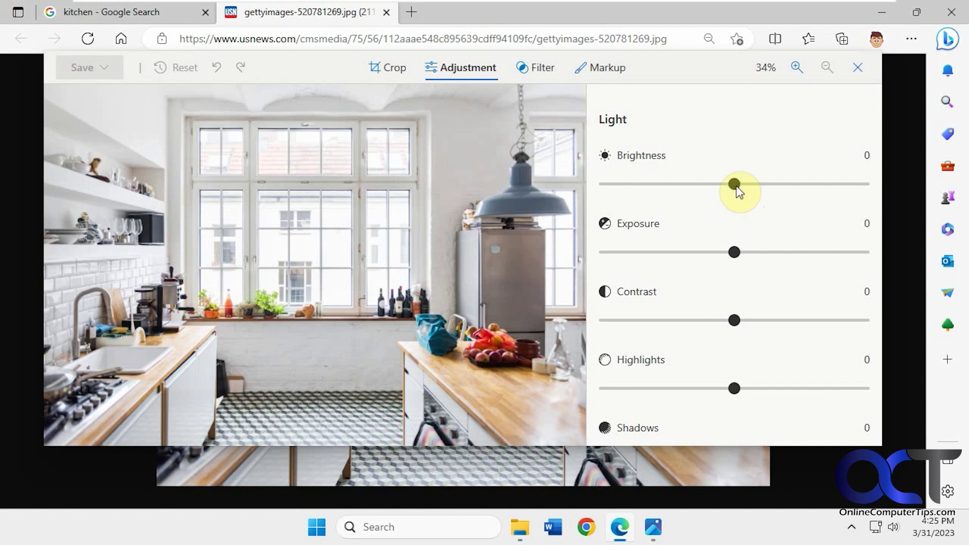
pyautogui.moveTo(734, 184); pyautogui.dragTo(713, 184)
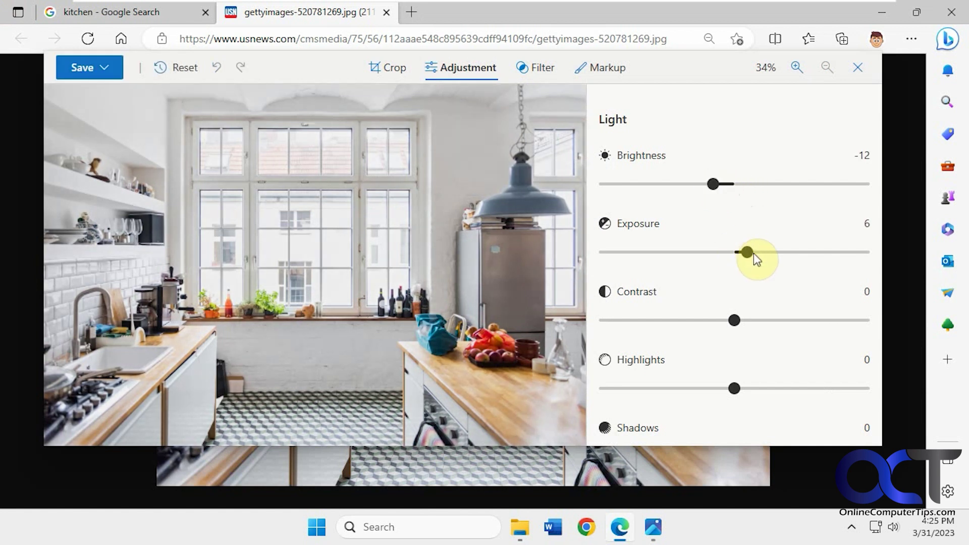
pyautogui.scroll(-2, 760, 266)
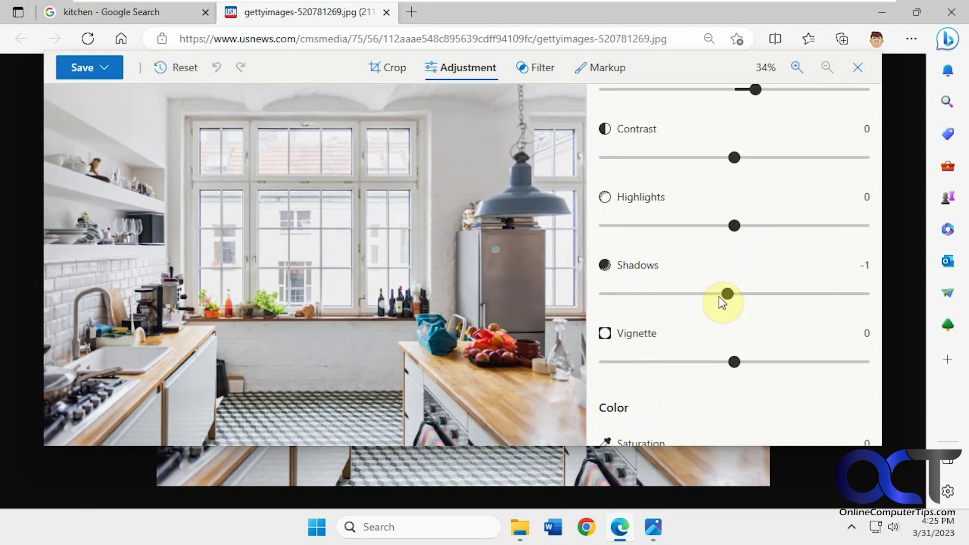
pyautogui.scroll(-1, 685, 303)
pyautogui.scroll(-1, 691, 303)
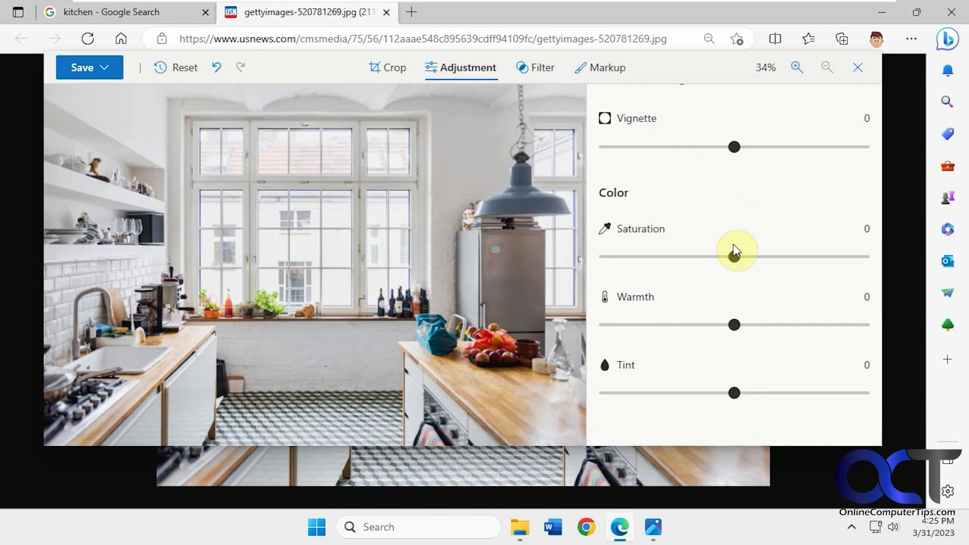
pyautogui.moveTo(733, 256); pyautogui.dragTo(761, 259)
pyautogui.moveTo(734, 393); pyautogui.dragTo(769, 394)
# Apply the Vivid Cool filter from the filter list, keeping intensity at 100
pyautogui.click(542, 69)
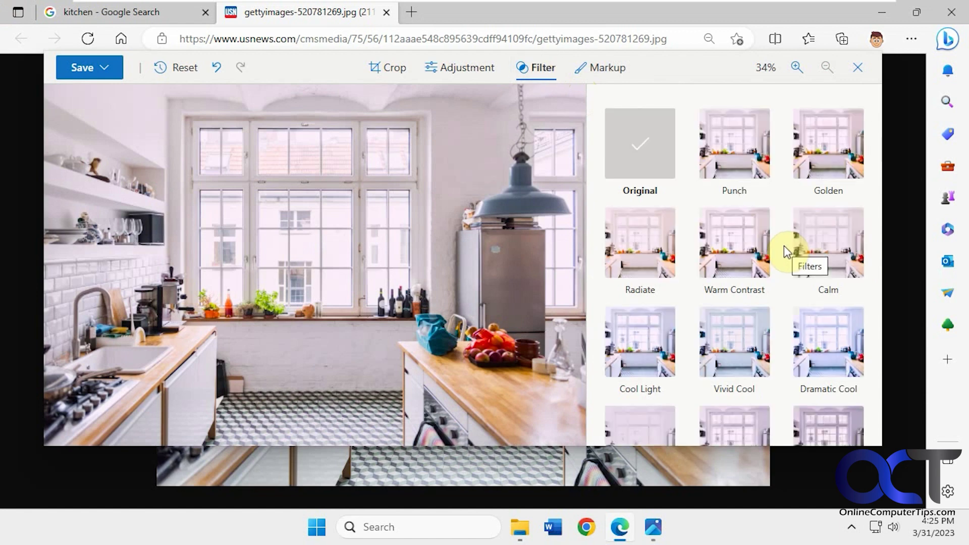
pyautogui.click(734, 347)
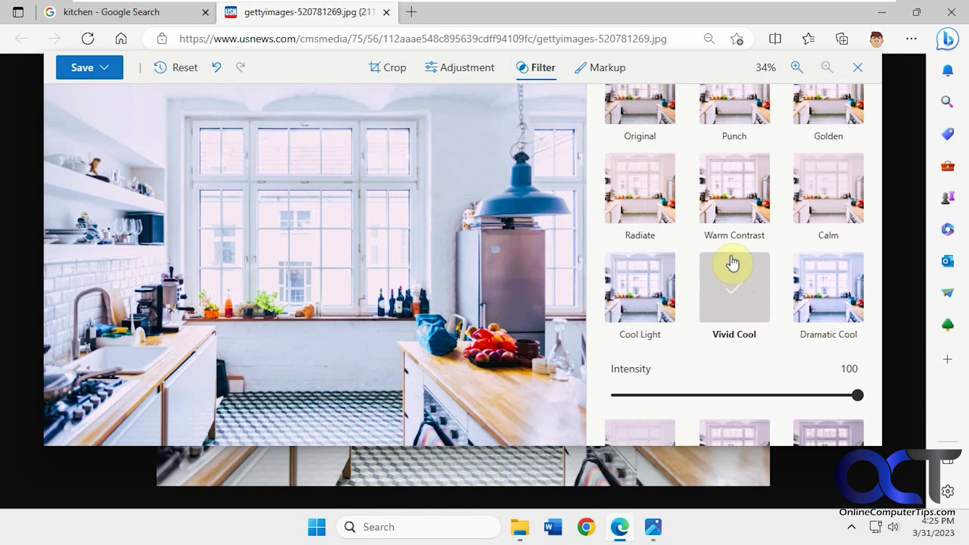
pyautogui.scroll(-1, 704, 211)
pyautogui.scroll(-1, 704, 211)
pyautogui.scroll(-1, 703, 212)
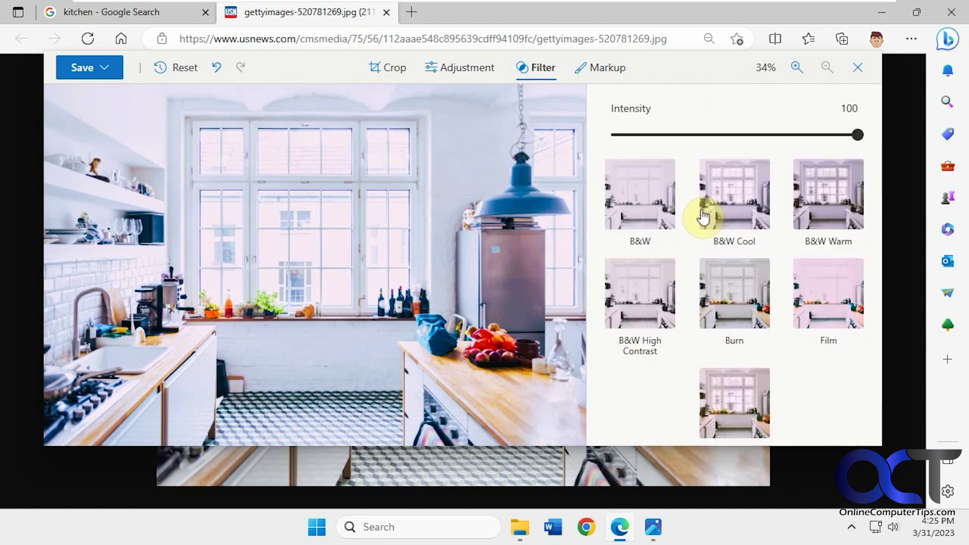
pyautogui.scroll(-1, 704, 216)
pyautogui.scroll(2, 704, 216)
pyautogui.scroll(2, 703, 216)
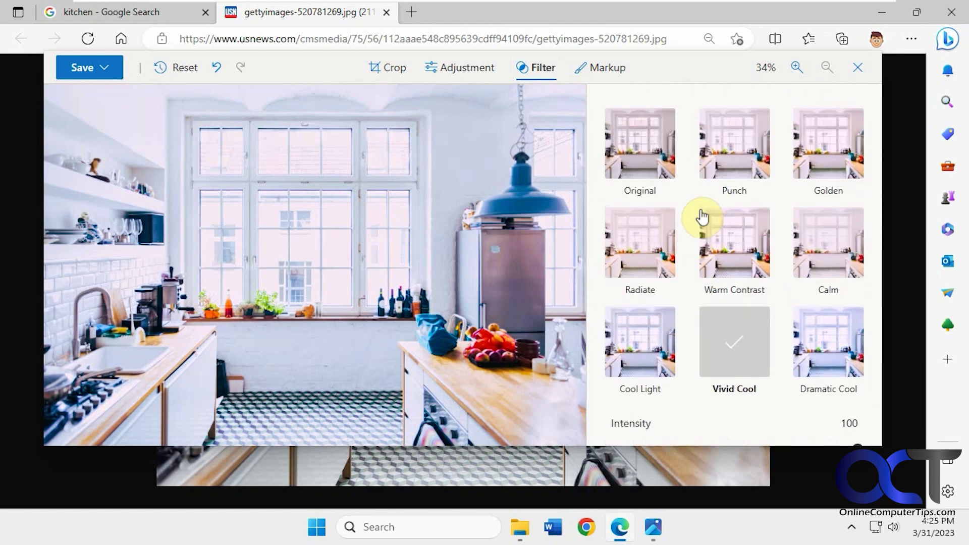
# In Markup, draw a blue stroke over the shelf and a black line beneath it
pyautogui.click(598, 69)
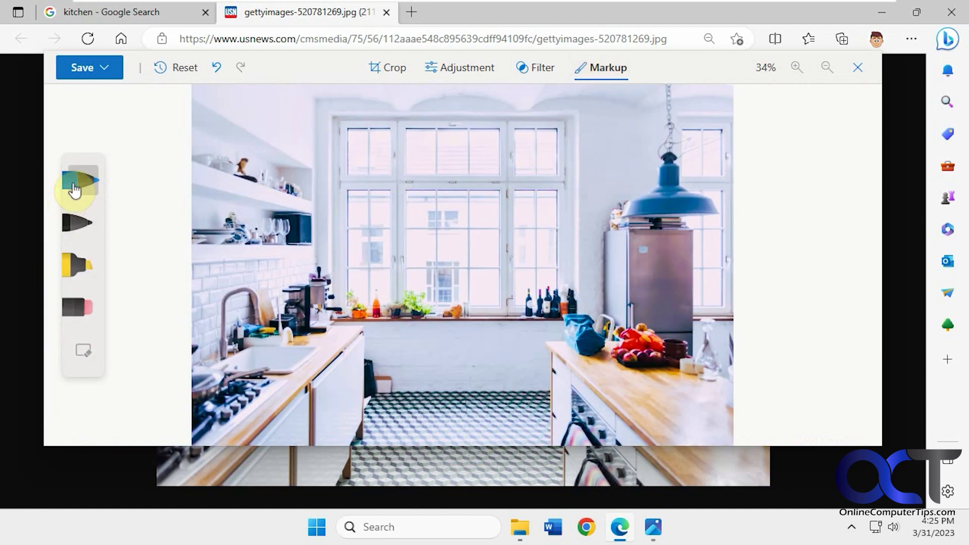
pyautogui.moveTo(248, 174); pyautogui.dragTo(300, 203)
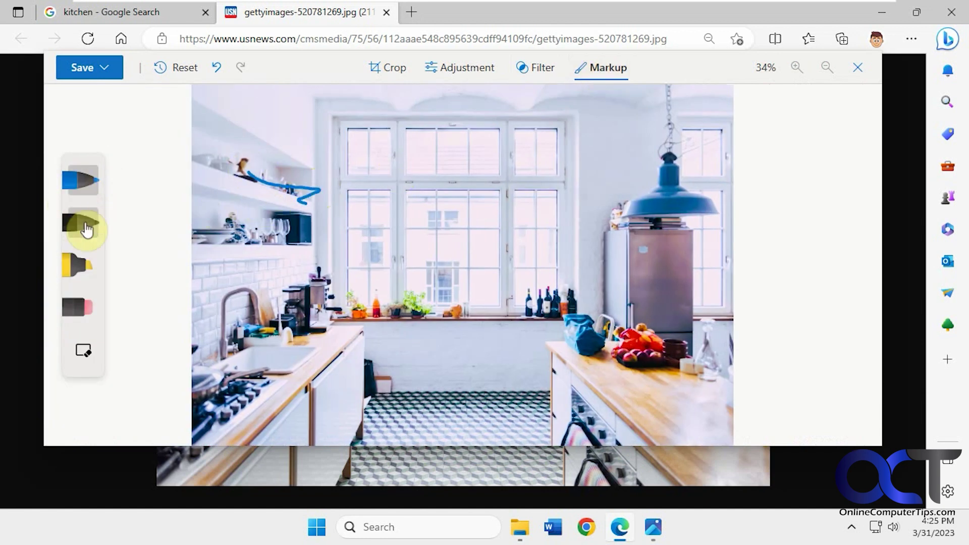
pyautogui.click(86, 229)
pyautogui.moveTo(258, 243); pyautogui.dragTo(335, 243)
# Highlight the lamp shade yellow, draw a black X beside it, and erase the shelf strokes
pyautogui.click(79, 267)
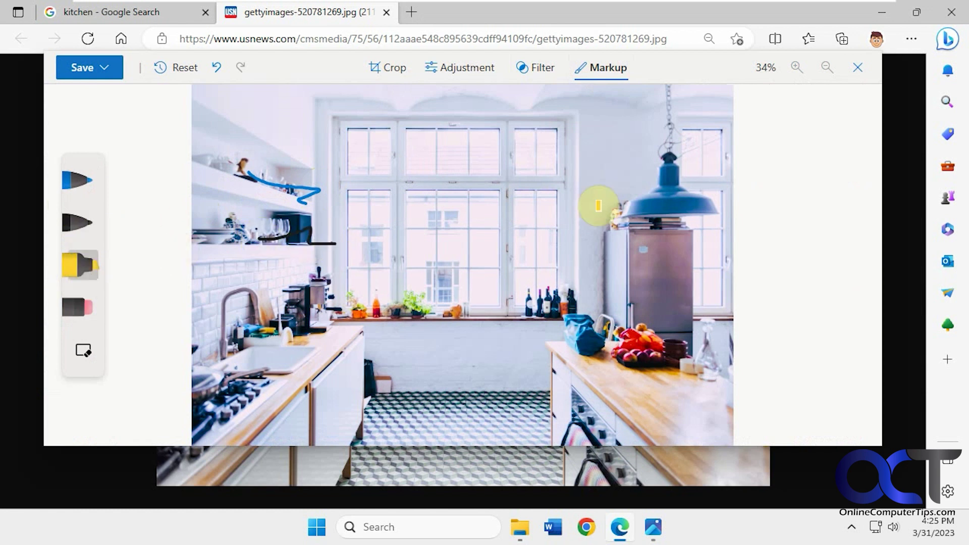
pyautogui.moveTo(625, 203); pyautogui.dragTo(698, 203)
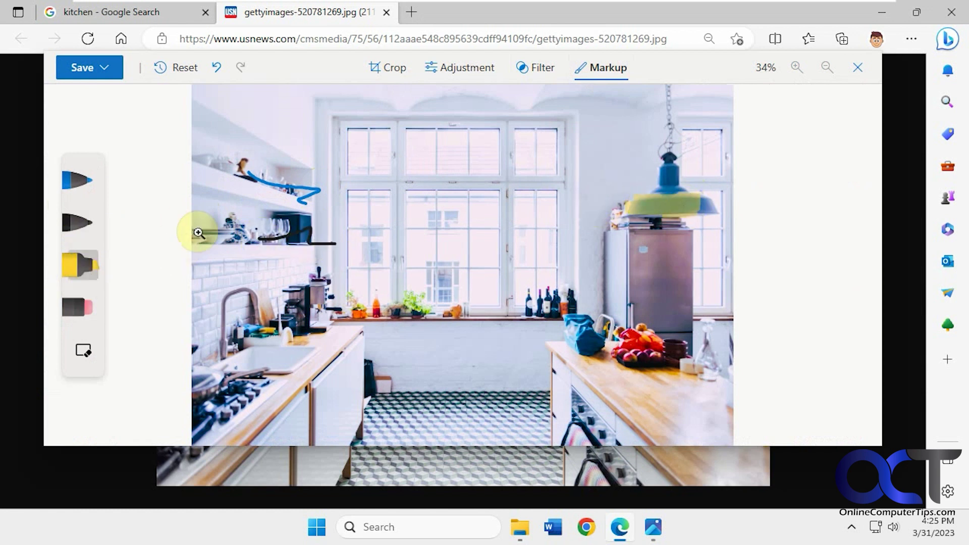
pyautogui.click(86, 238)
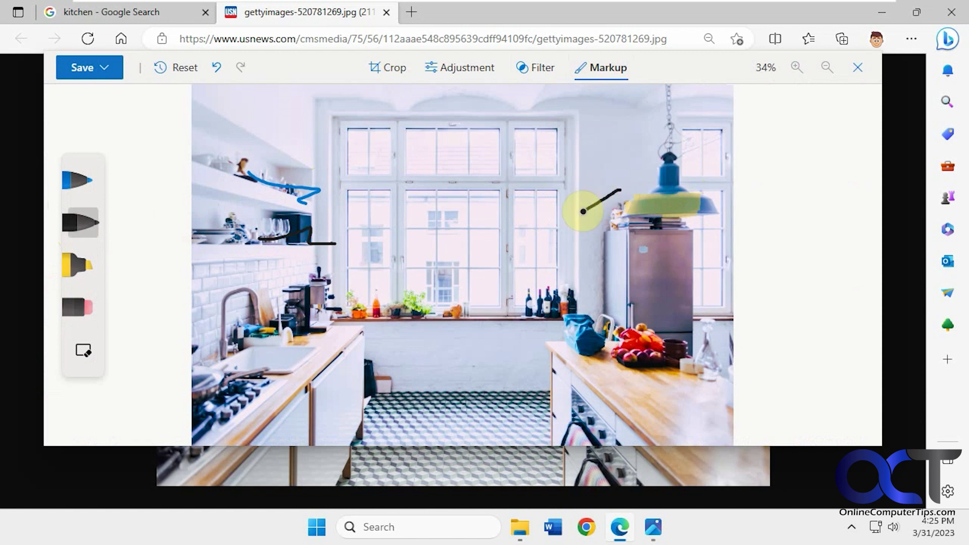
pyautogui.moveTo(586, 189); pyautogui.dragTo(617, 216)
pyautogui.click(81, 307)
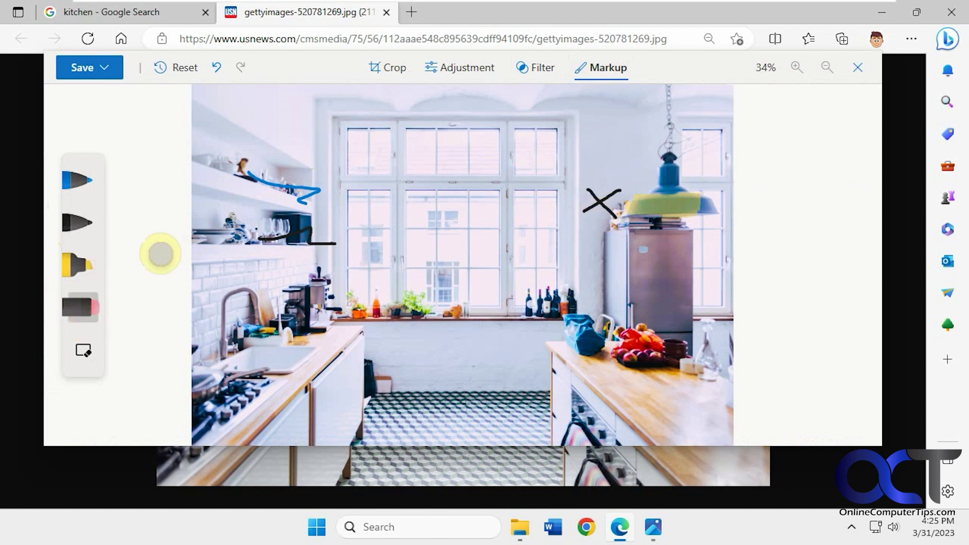
pyautogui.click(289, 185)
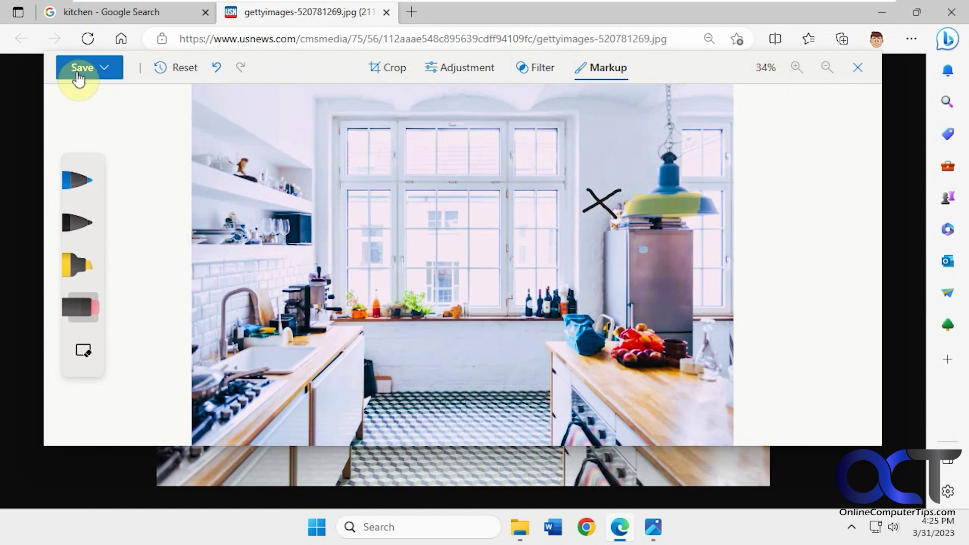
# Save the edited photo to the Desktop as kitchen.png using Save as
pyautogui.click(104, 69)
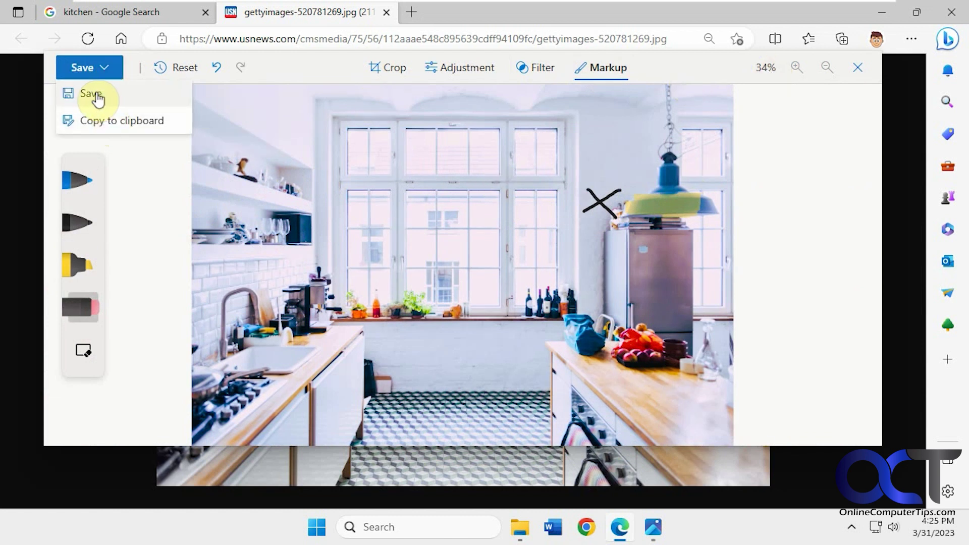
pyautogui.click(95, 92)
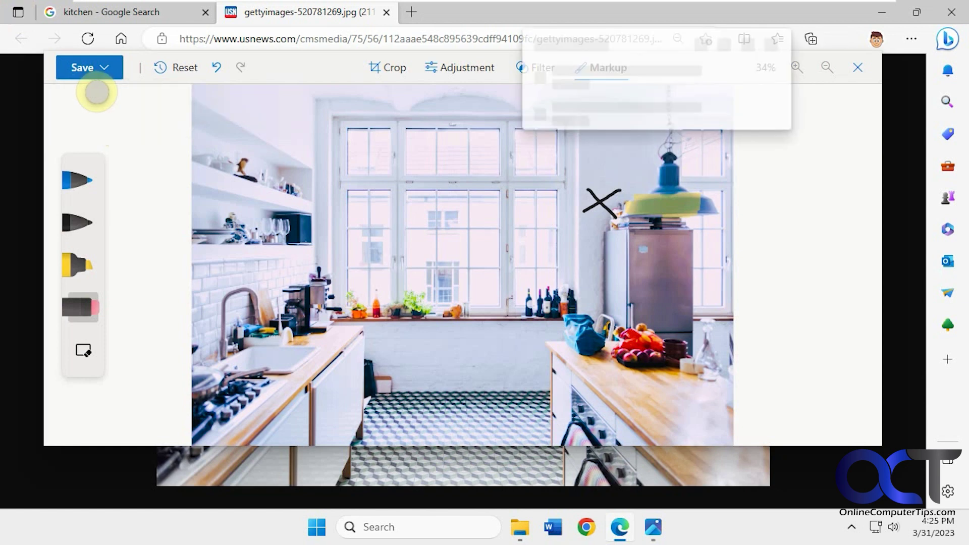
pyautogui.moveTo(804, 117)
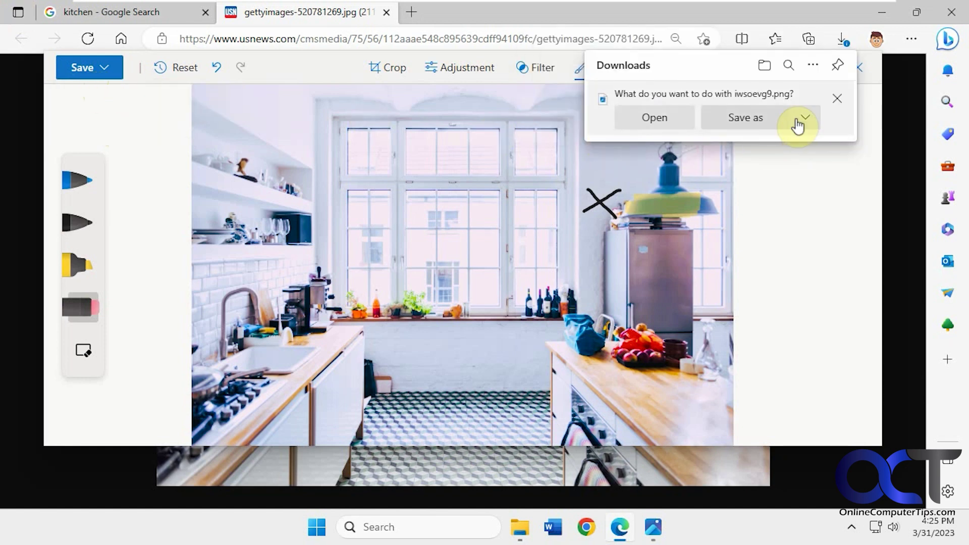
pyautogui.click(783, 124)
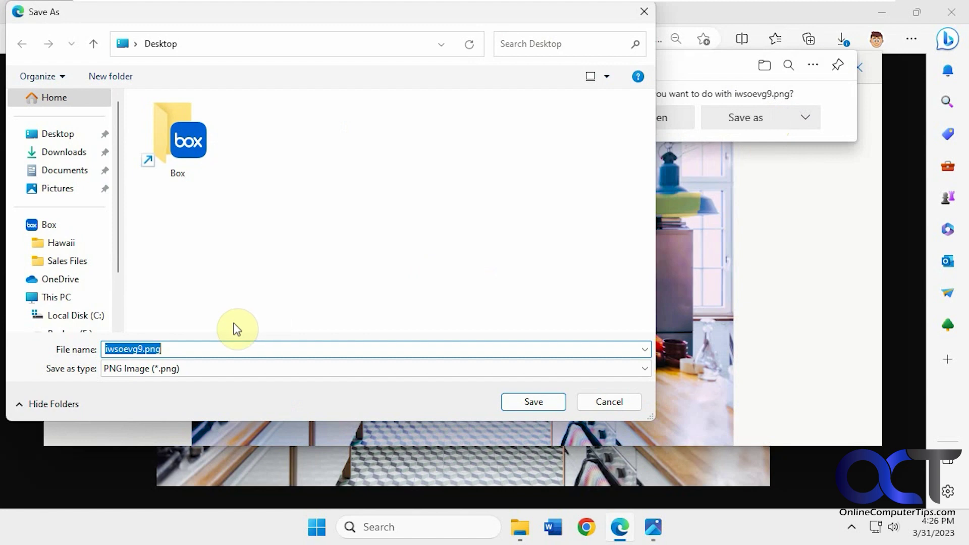
pyautogui.write('kitchen')
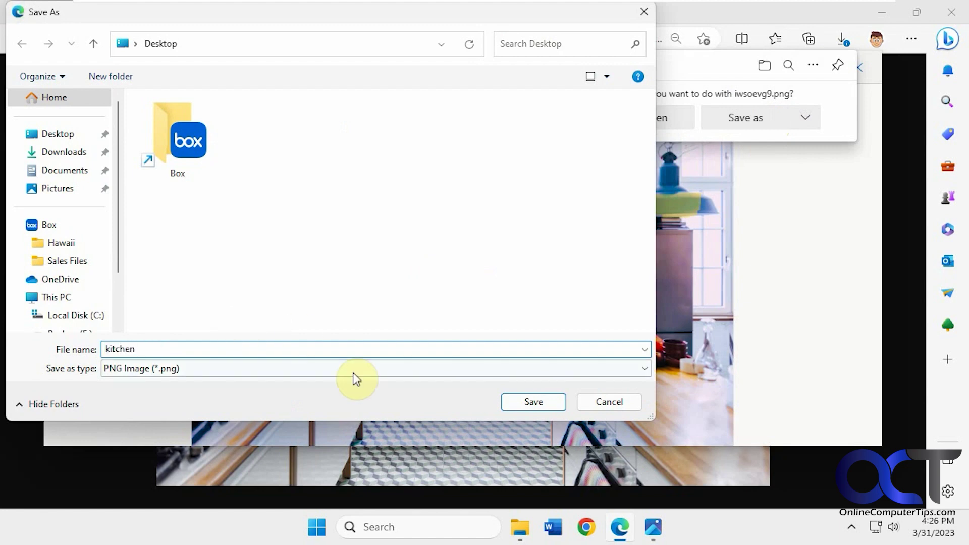
pyautogui.click(541, 402)
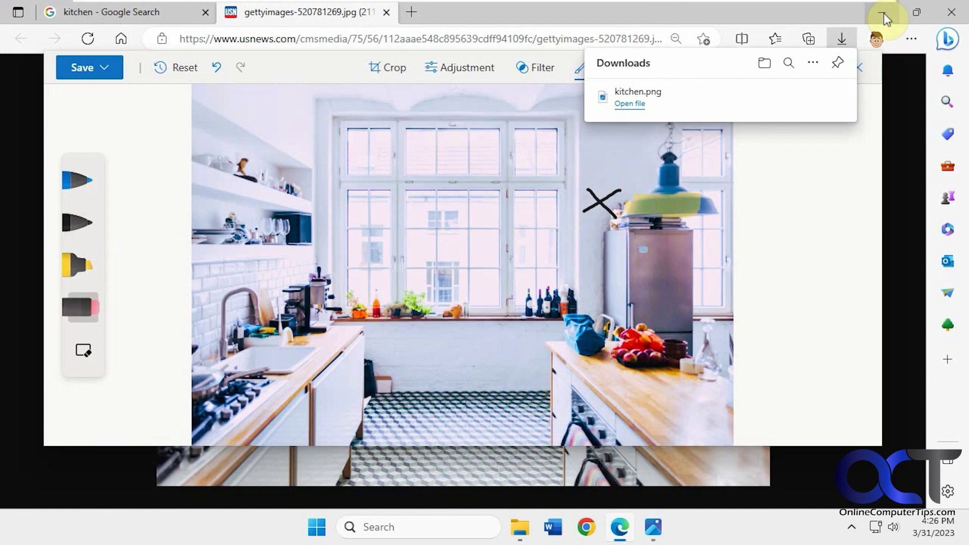
pyautogui.click(882, 12)
# Open kitchen.png from the desktop in Photos, close both viewer windows, and restore Edge
pyautogui.doubleClick(91, 129)
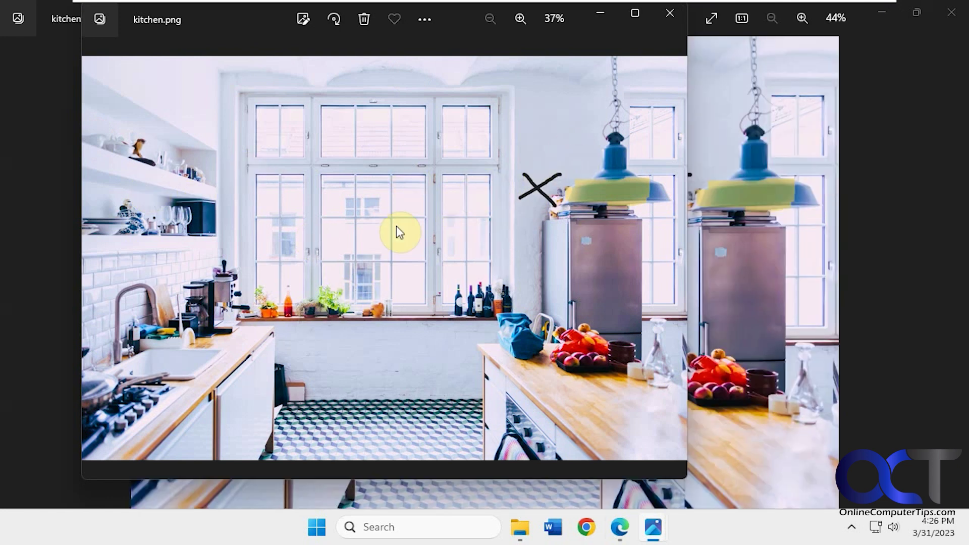
pyautogui.click(670, 14)
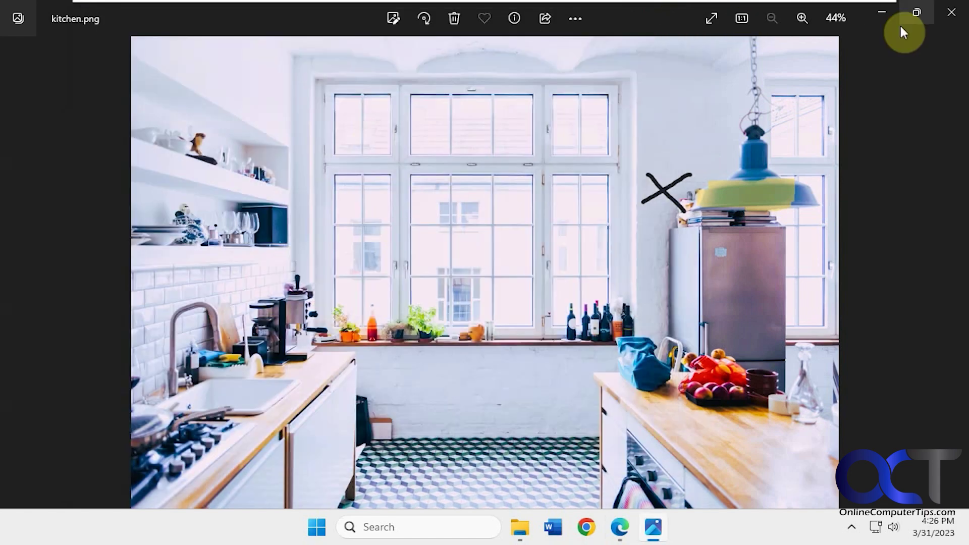
pyautogui.click(943, 13)
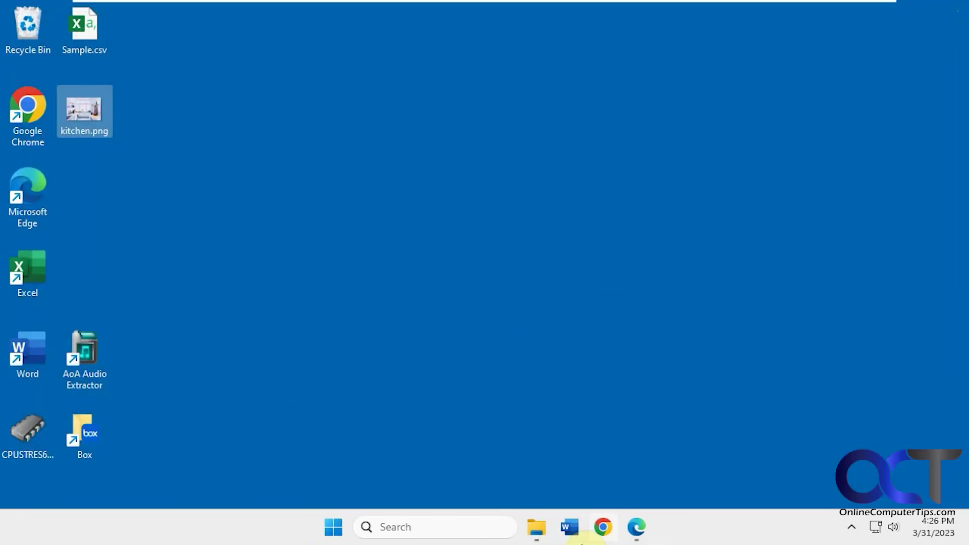
pyautogui.click(636, 527)
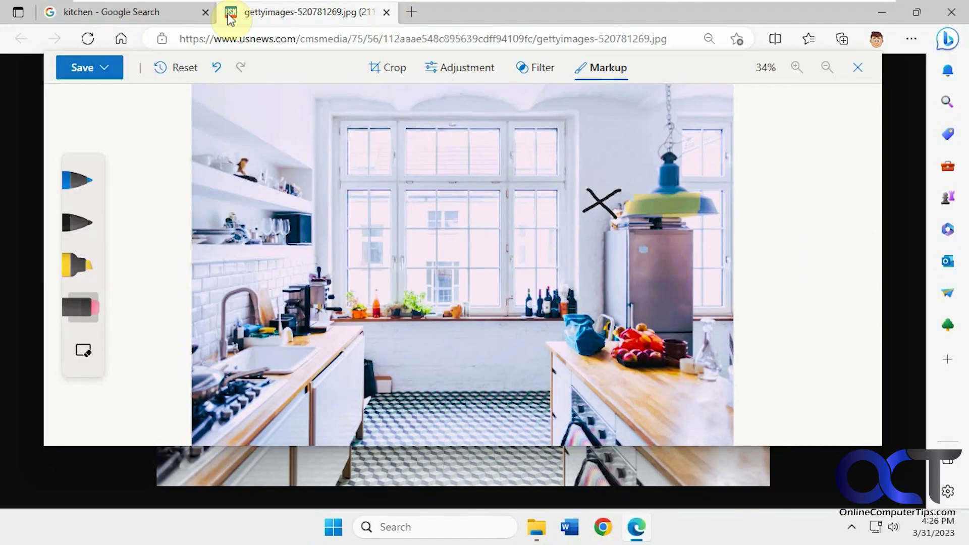
# Return to the kitchen Google Search tab and bring up options for the preview image
pyautogui.click(154, 14)
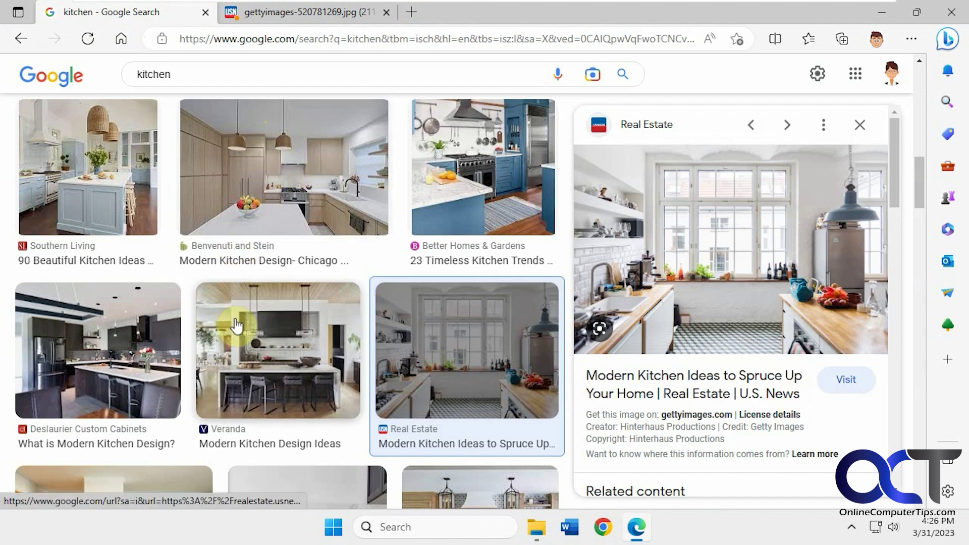
pyautogui.click(302, 16)
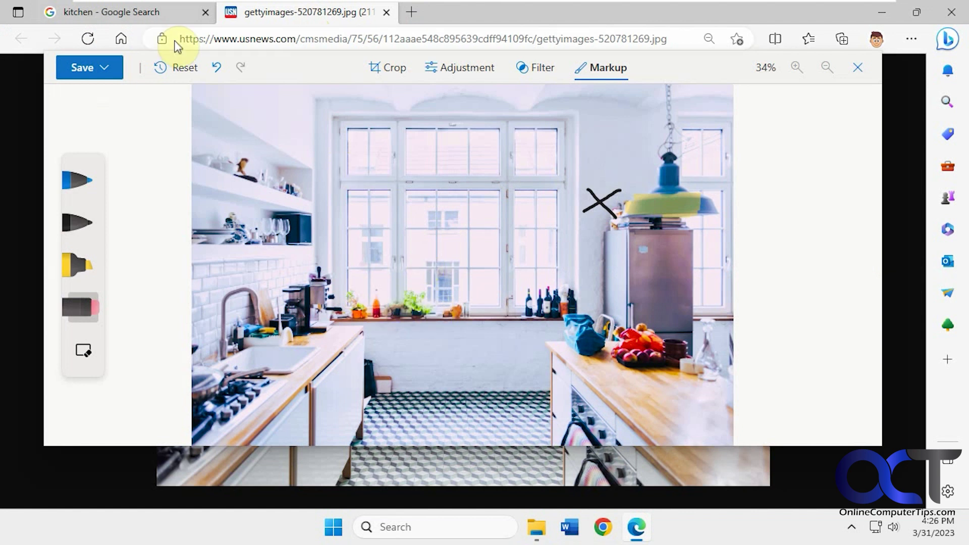
pyautogui.click(188, 17)
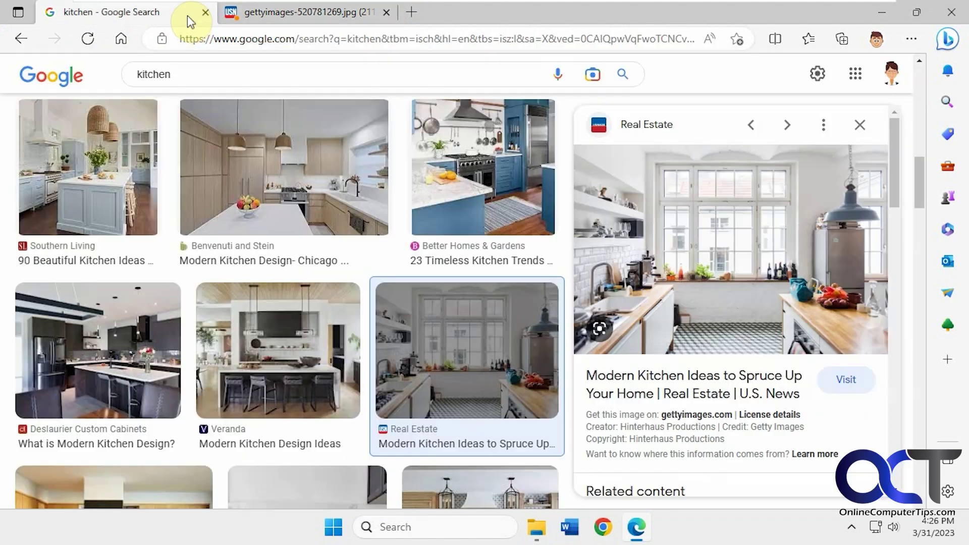
pyautogui.rightClick(620, 225)
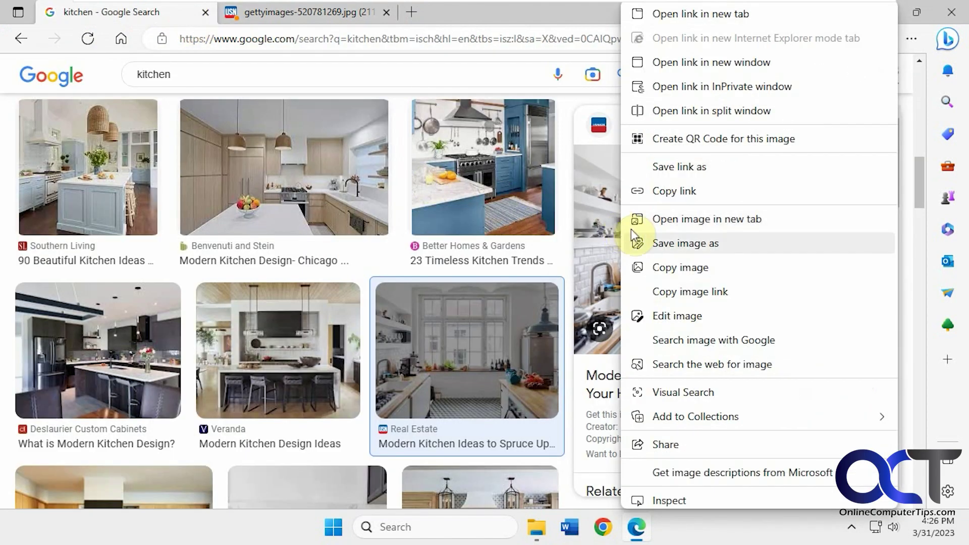